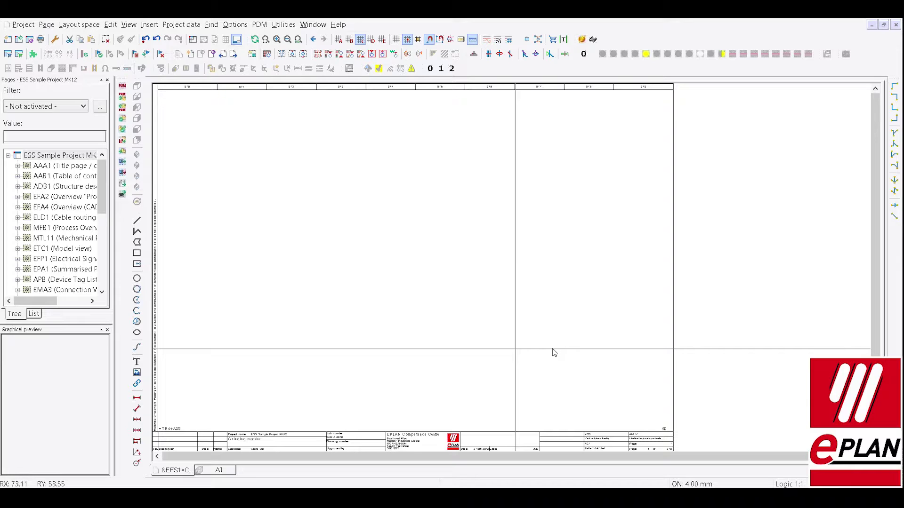
Start inserting a window macro and browse from EUK up to EPLANUK, into the Schneider Electric folder
right_click(494, 285)
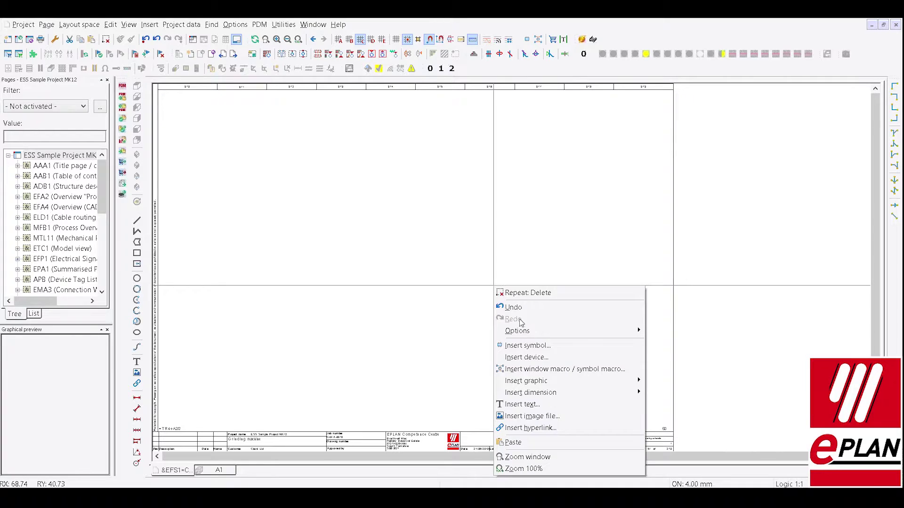
left_click(539, 369)
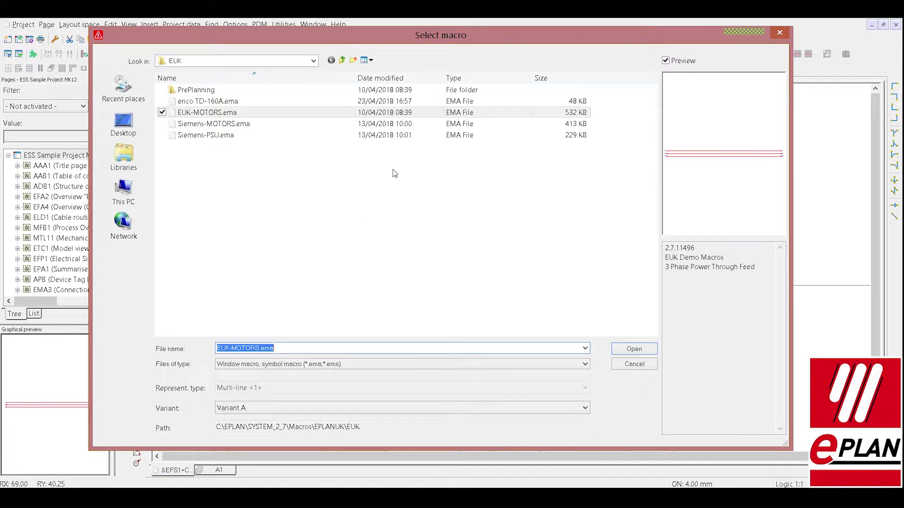
left_click(342, 60)
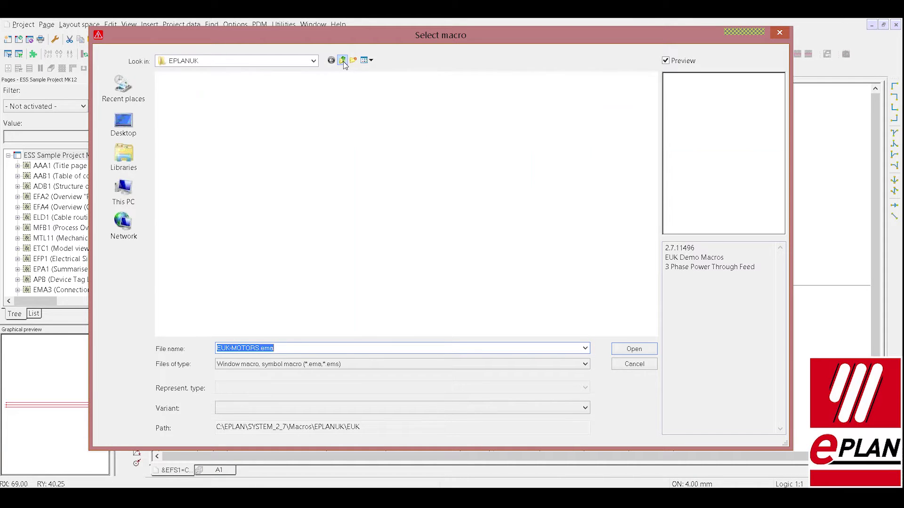
left_click(244, 282)
scroll(207, 285, "down", 4)
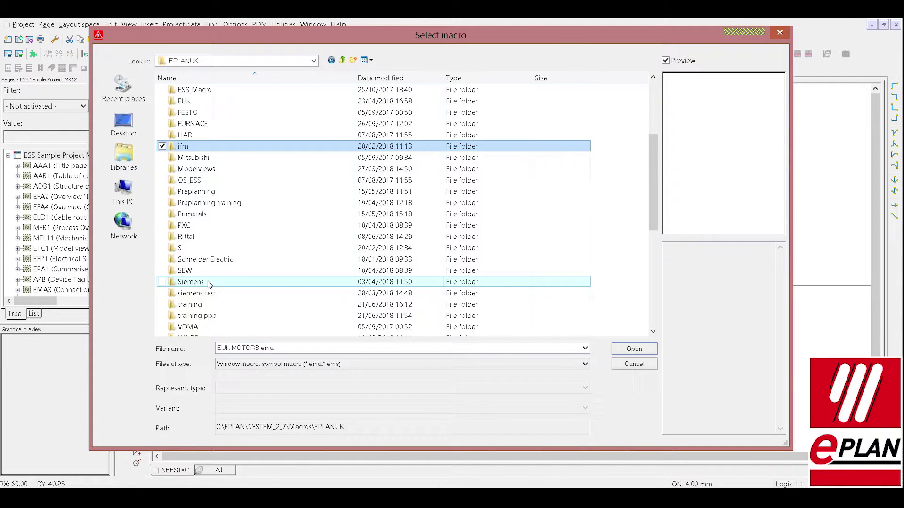
double_click(210, 262)
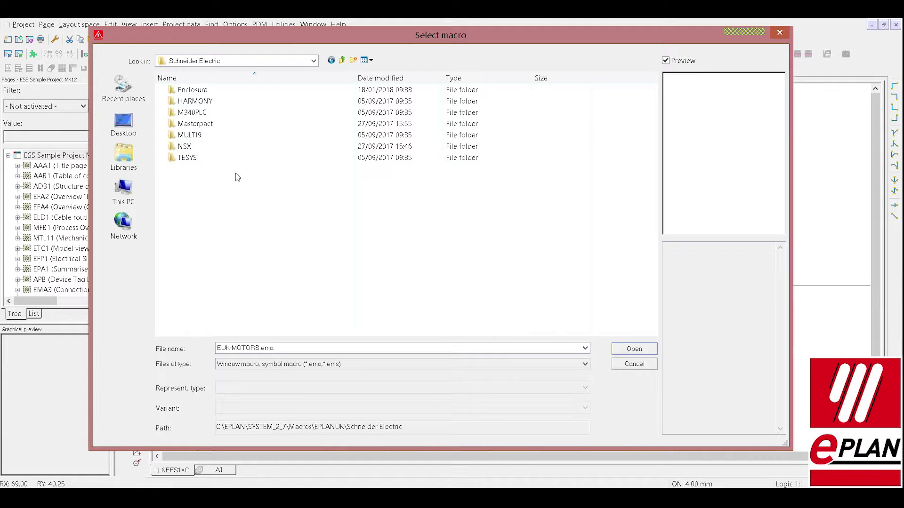
Preview the GV breaker macros under TESYS > GV, then return to the Schneider Electric folder
double_click(206, 160)
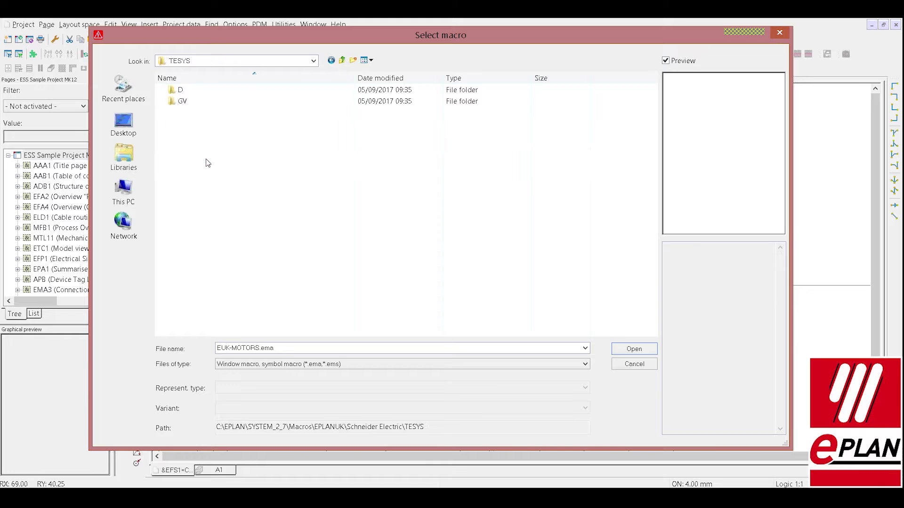
double_click(199, 103)
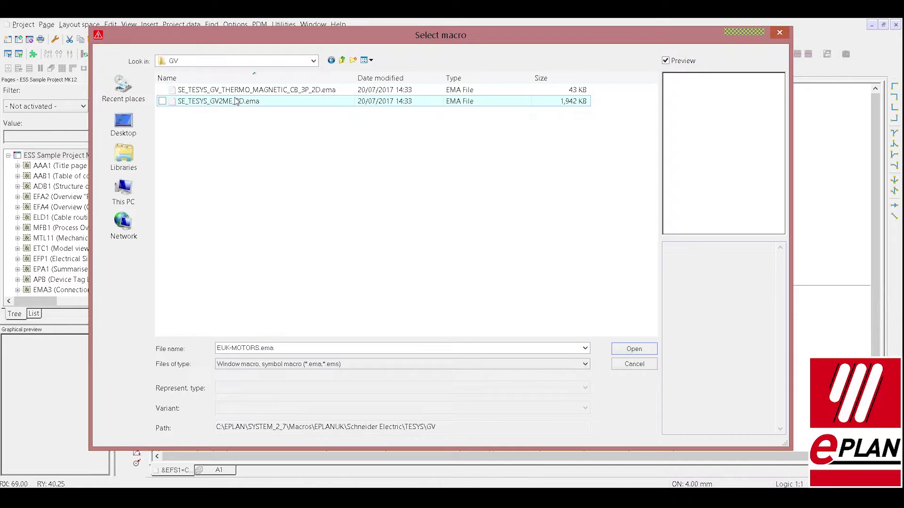
left_click(239, 91)
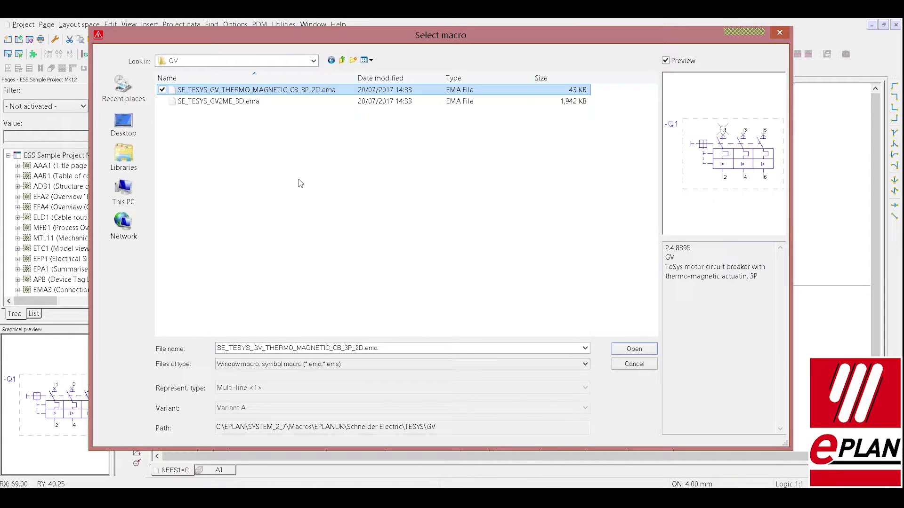
left_click(197, 104)
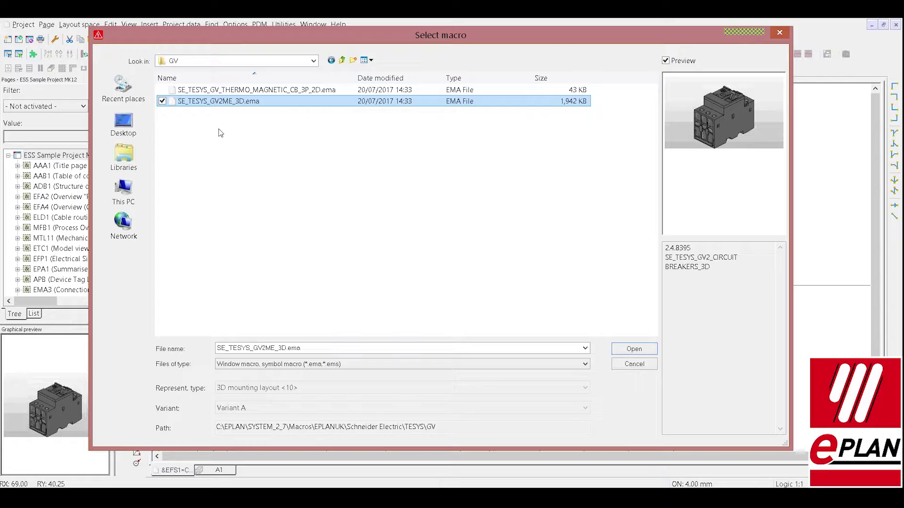
left_click(342, 61)
left_click(343, 60)
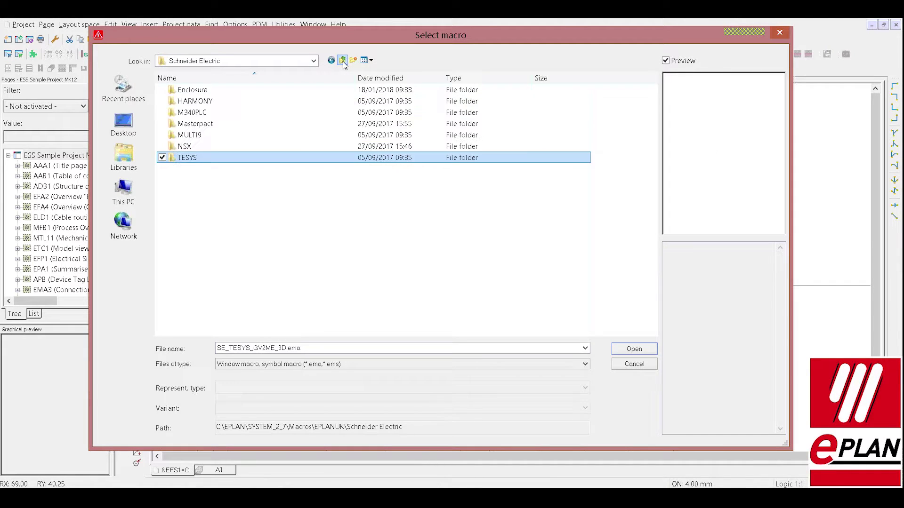
Pick EUK-MOTORS.ema from the EUK folder with Variant A and load it for placement
left_click(342, 61)
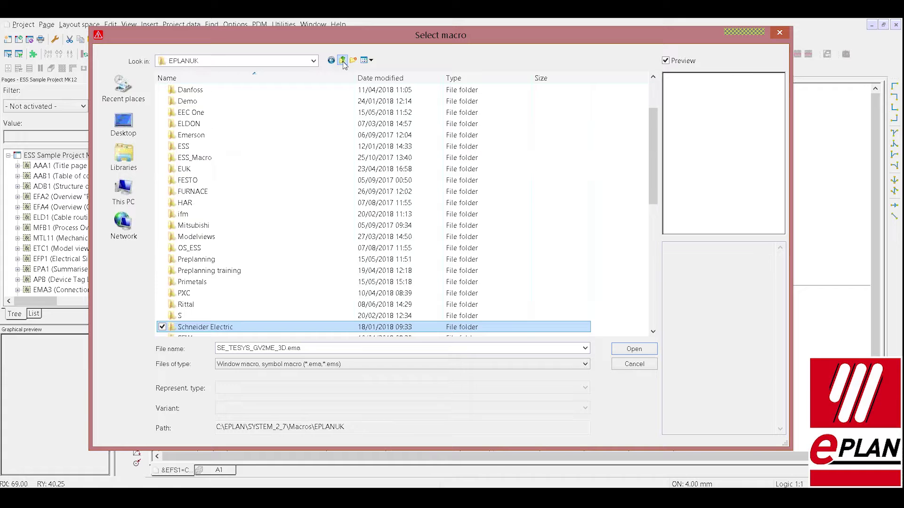
left_click(194, 172)
double_click(193, 171)
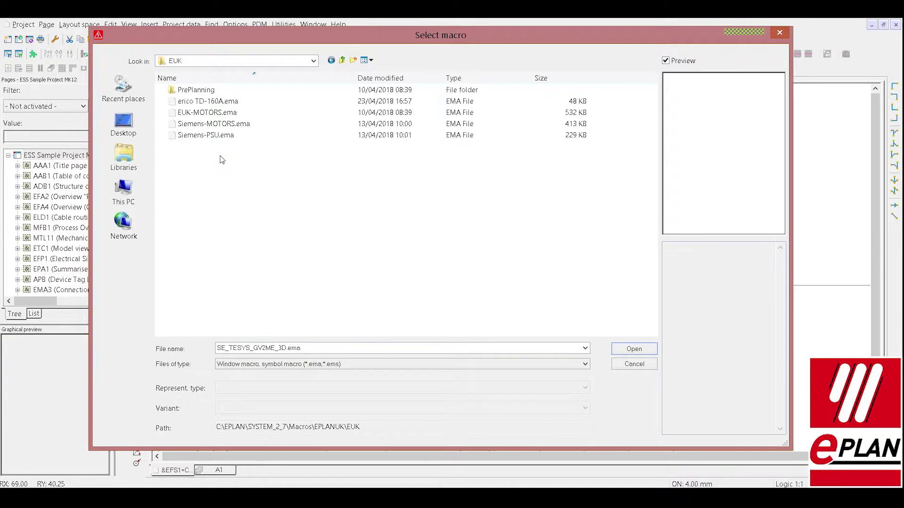
left_click(221, 115)
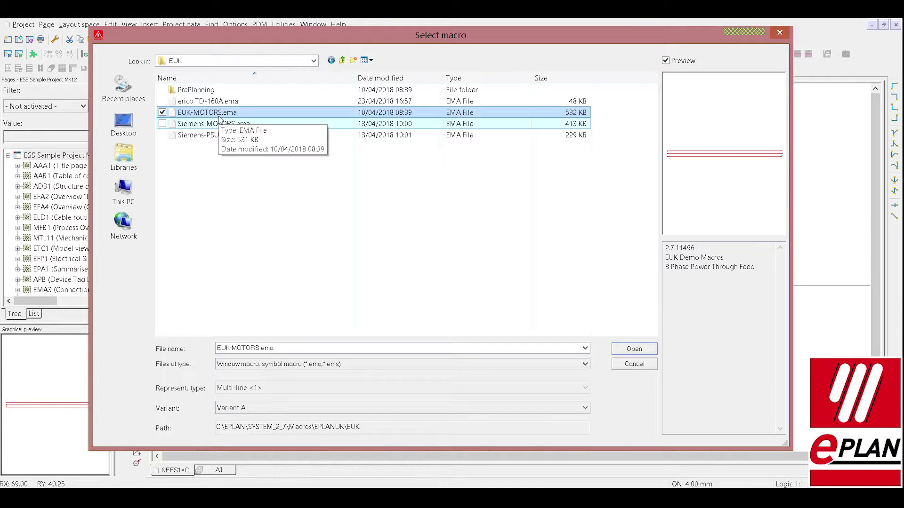
left_click(251, 409)
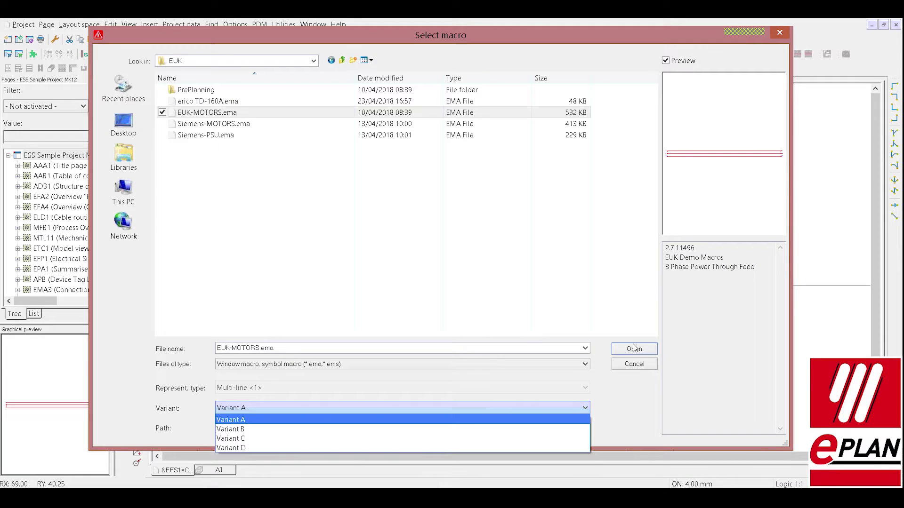
left_click(696, 306)
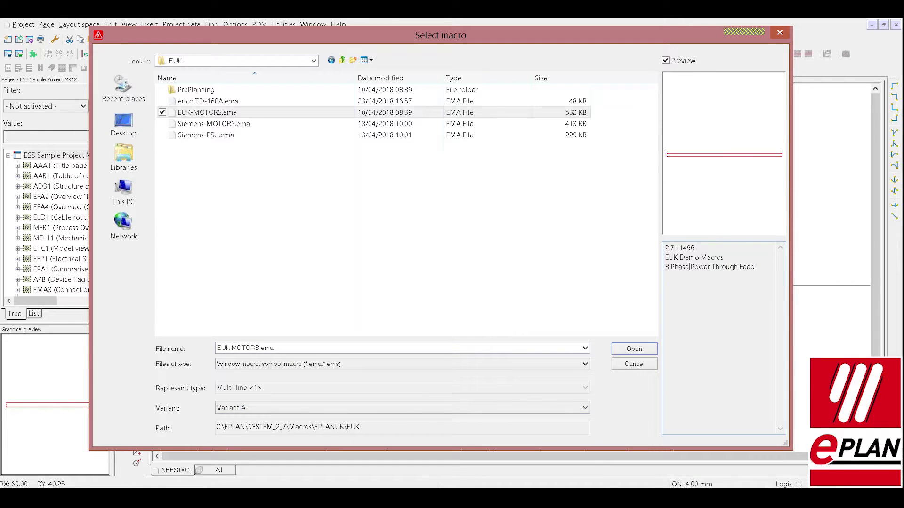
left_click(638, 349)
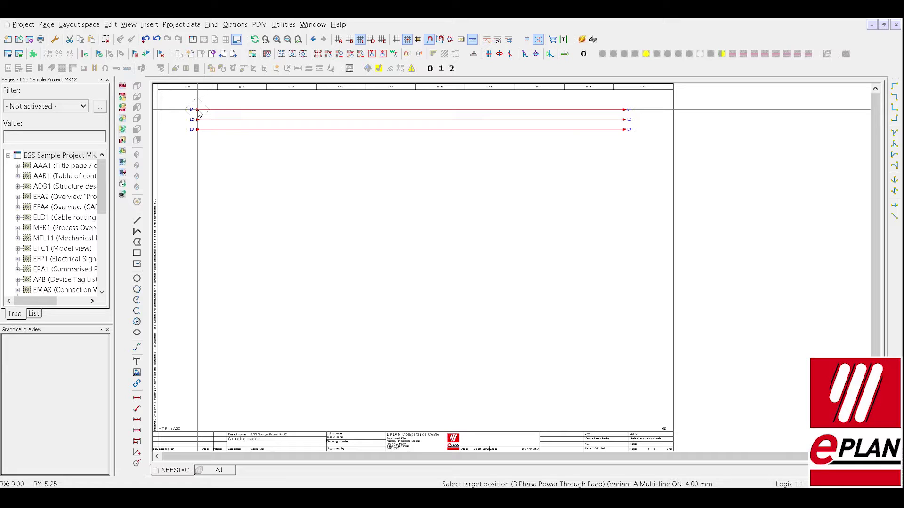
Cycle the macro variants to the three-motor DOL, reversing and inverter set and place it on the page
key("Tab")
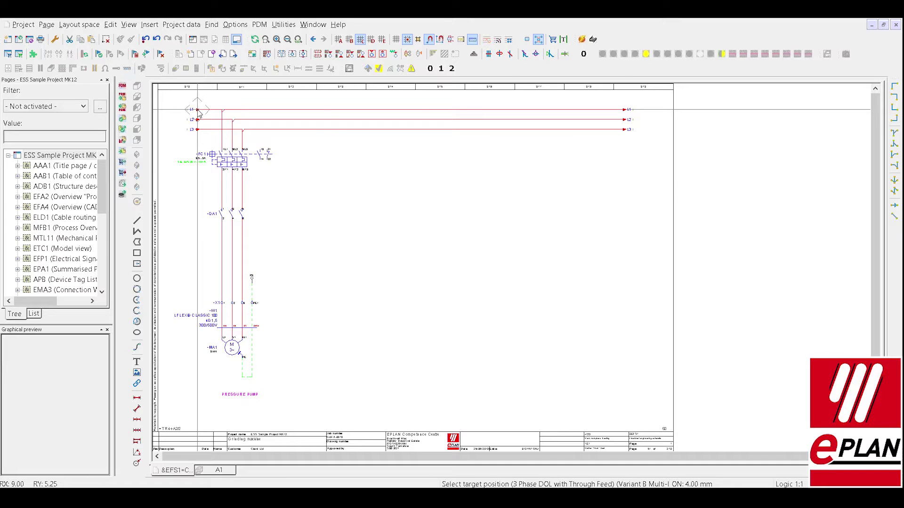
key("Tab")
key("Tab")
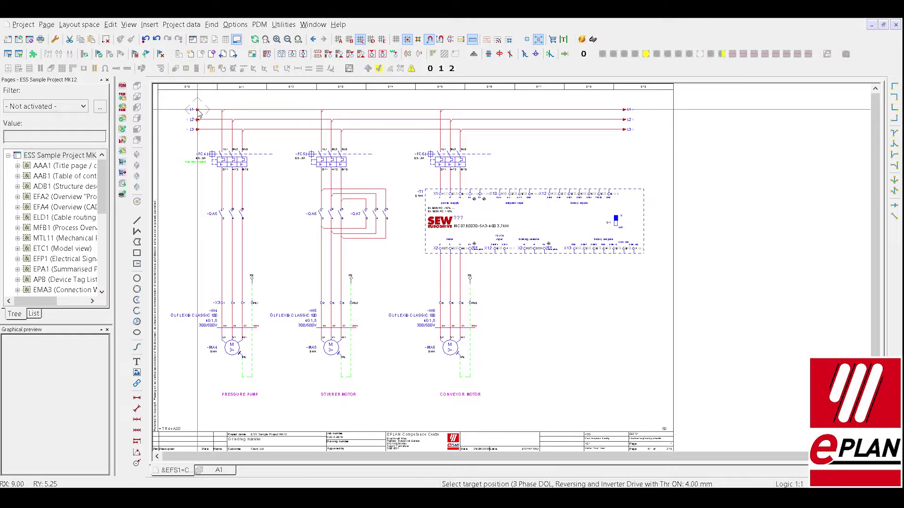
key("Tab")
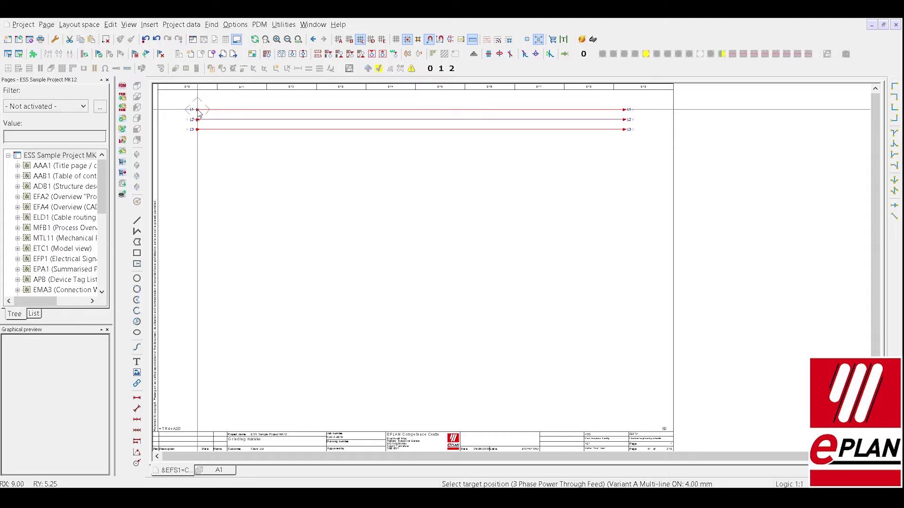
key("Tab")
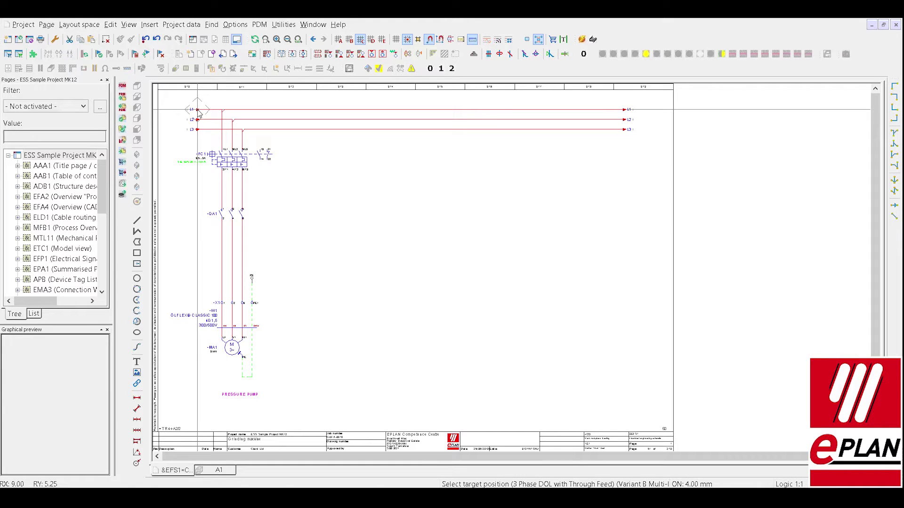
left_click(198, 111)
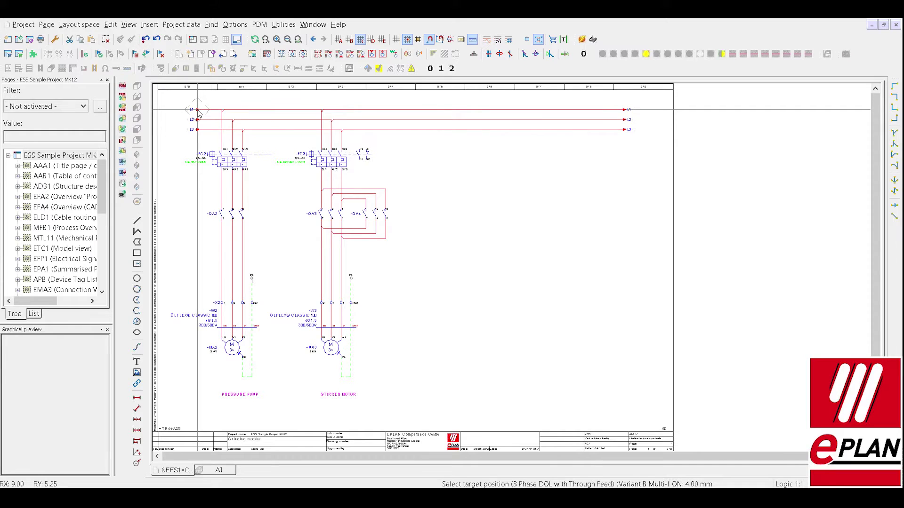
key("Tab")
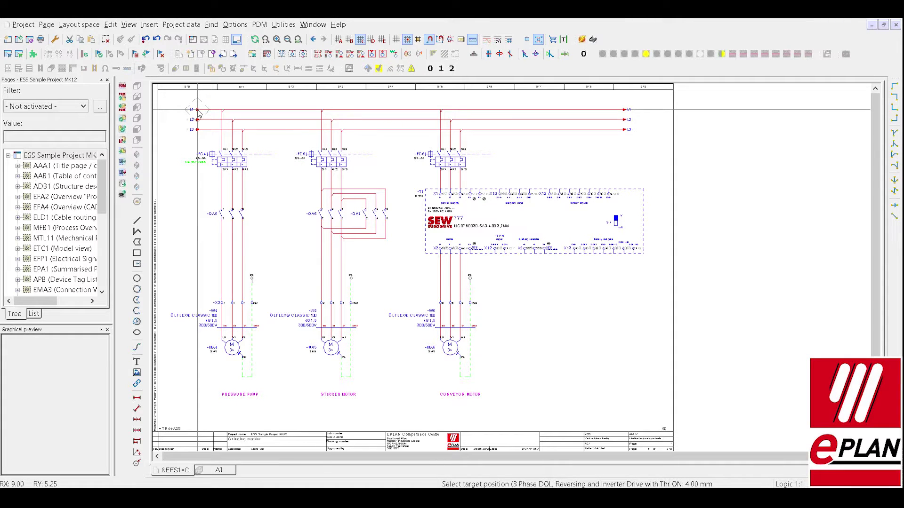
left_click(198, 113)
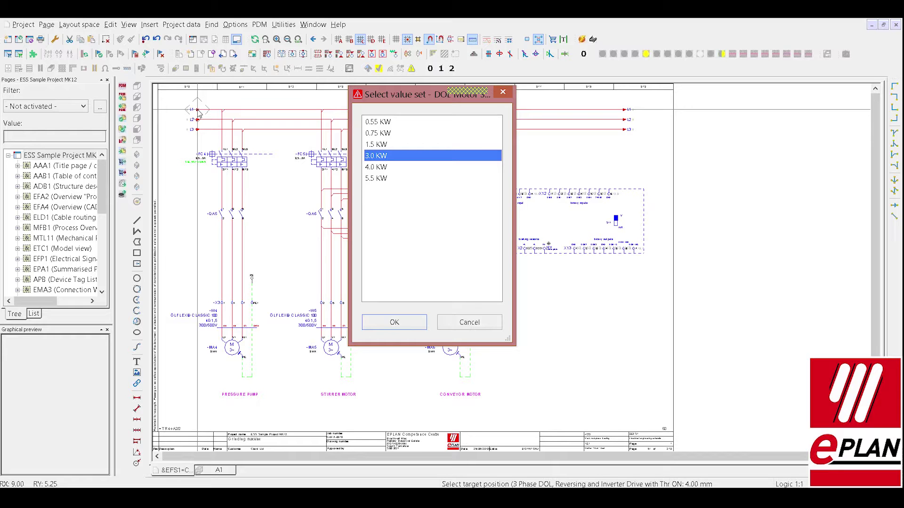
Choose 0.55 KW for the DOL motor, a reversing motor size, and 4.0 KW for the inverter motor, numbering devices
double_click(379, 126)
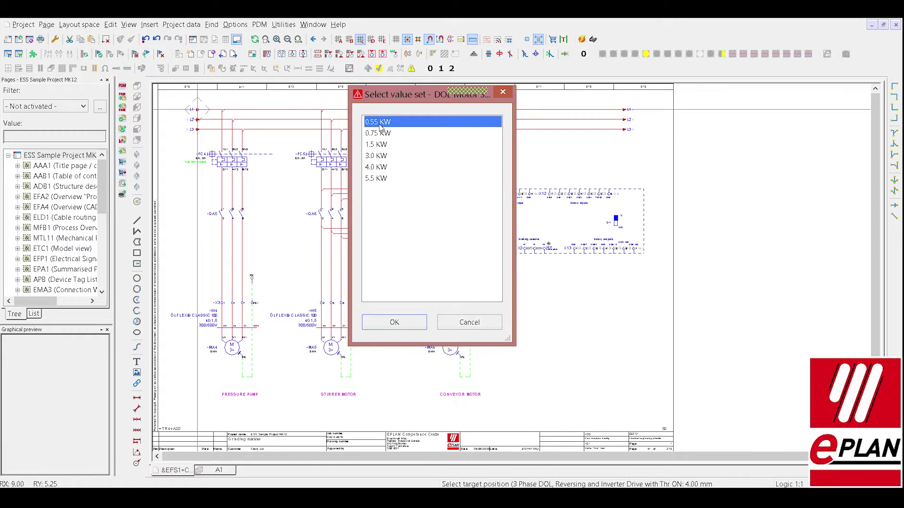
left_click(380, 128)
double_click(374, 160)
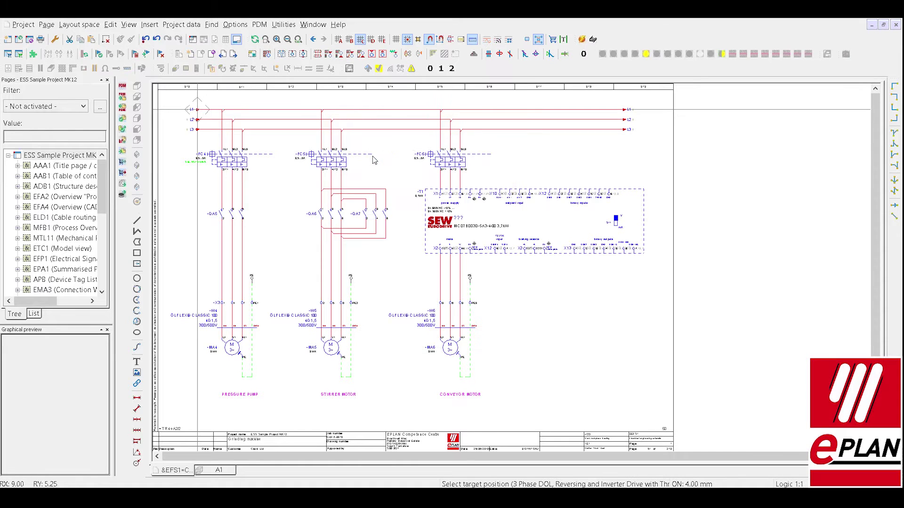
left_click(375, 160)
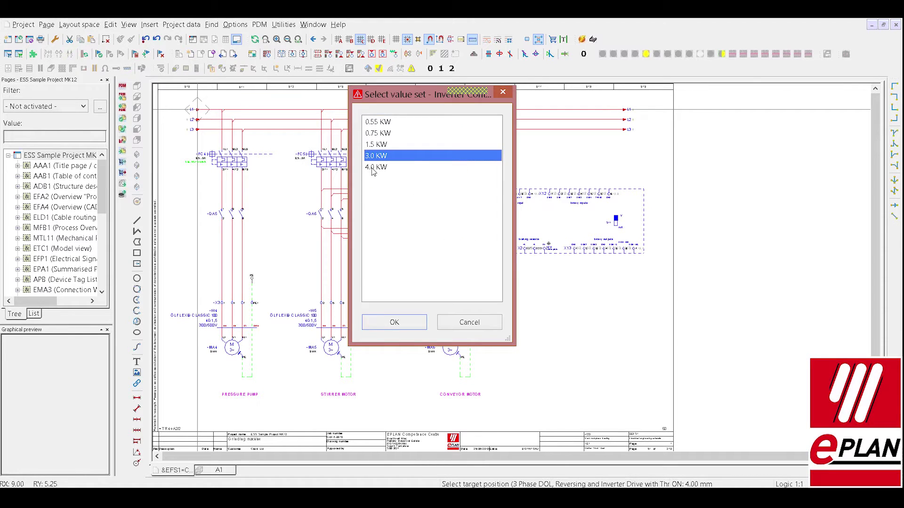
double_click(373, 160)
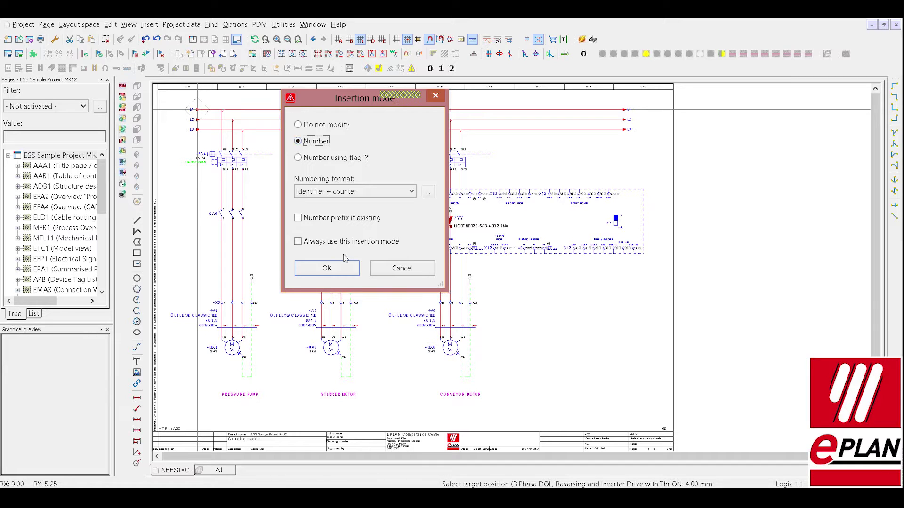
left_click(327, 268)
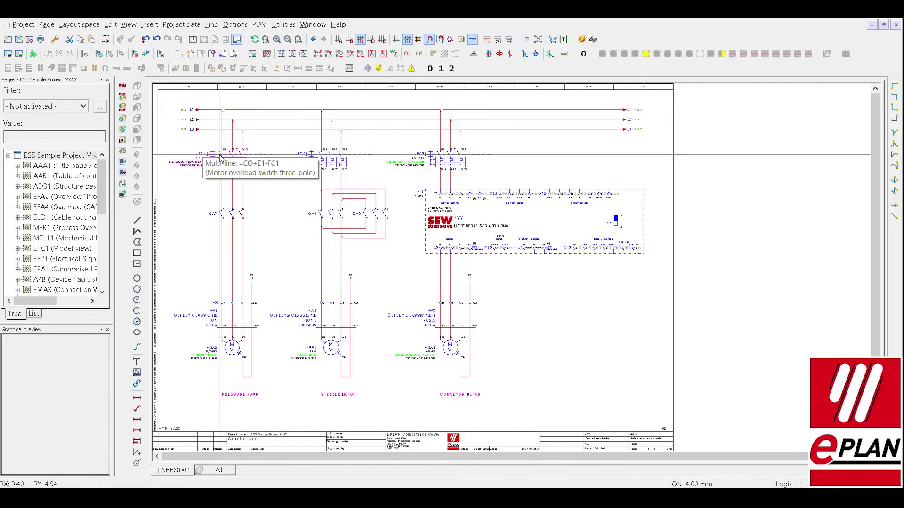
Zoom around the placed circuit and inspect the FC1 overload switch and motor circuits
scroll(293, 168, "up", 4)
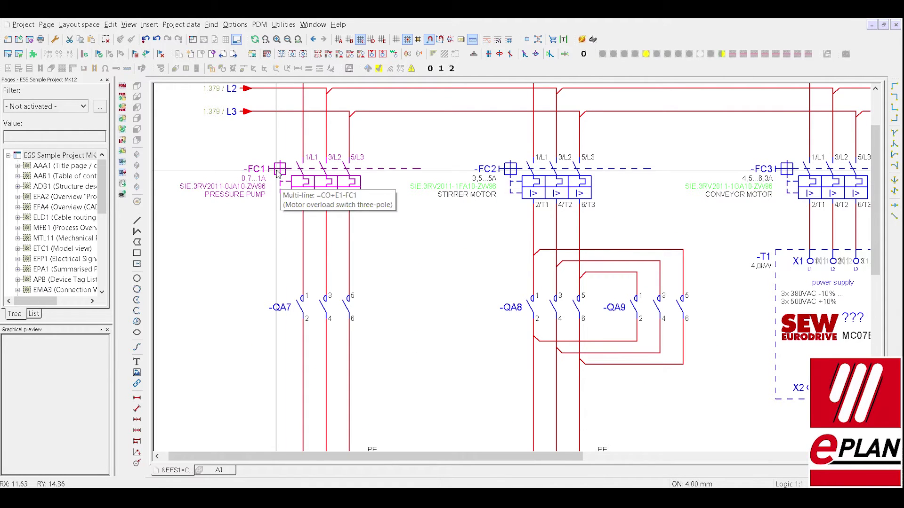
left_click(263, 197)
key("Escape")
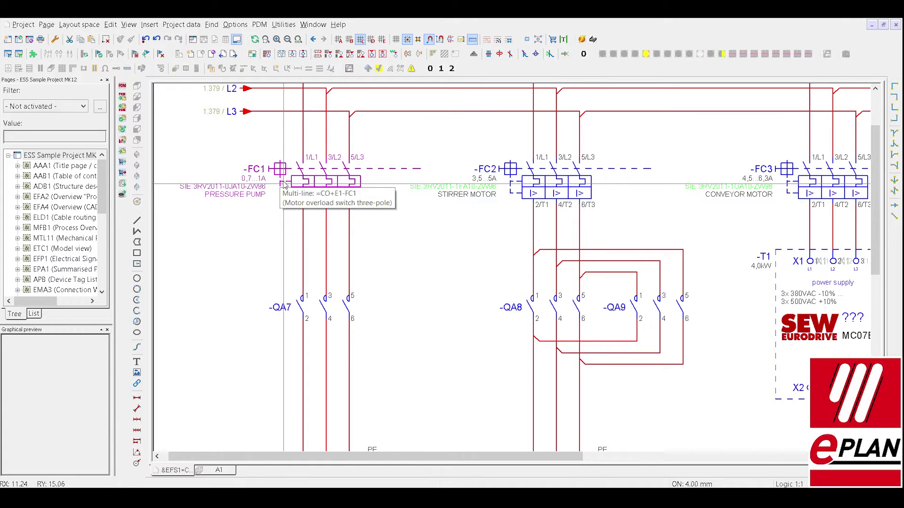
left_click(262, 179)
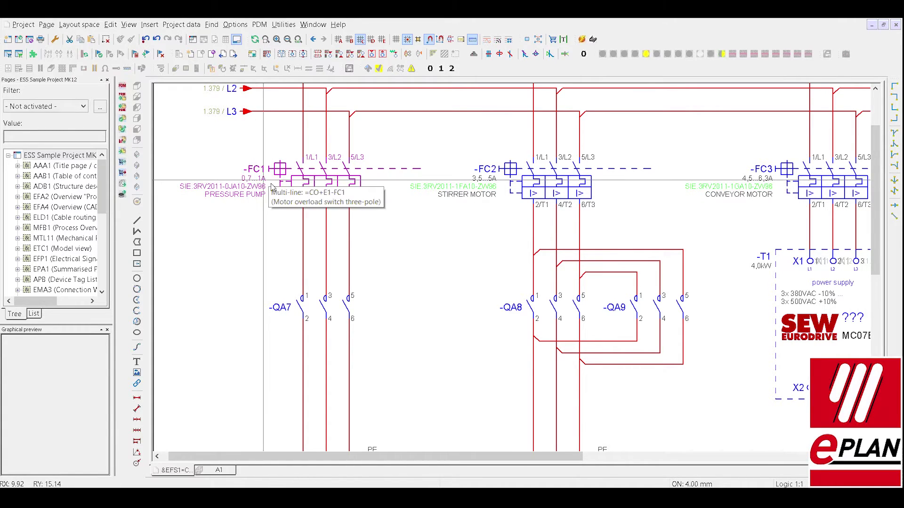
key("Escape")
scroll(275, 189, "down", 5)
scroll(283, 236, "down", 3, "shift")
scroll(293, 278, "up", 5)
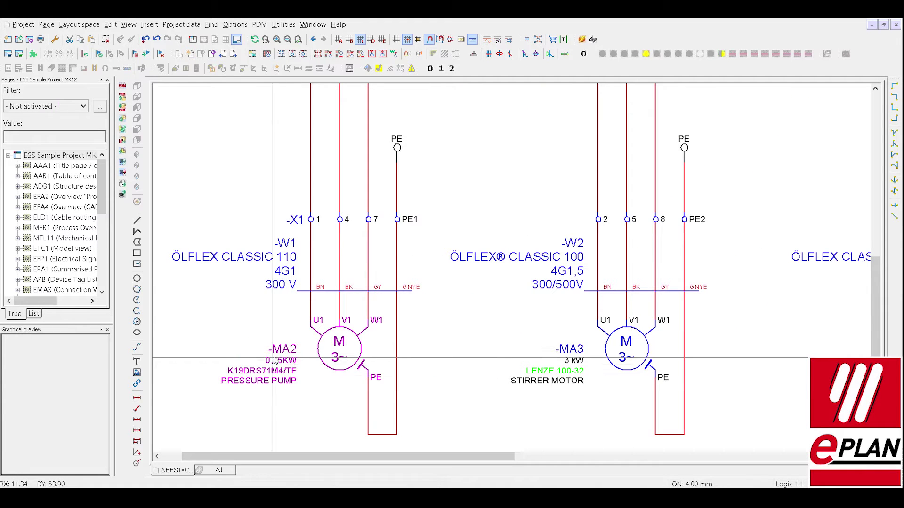
scroll(292, 369, "down", 5)
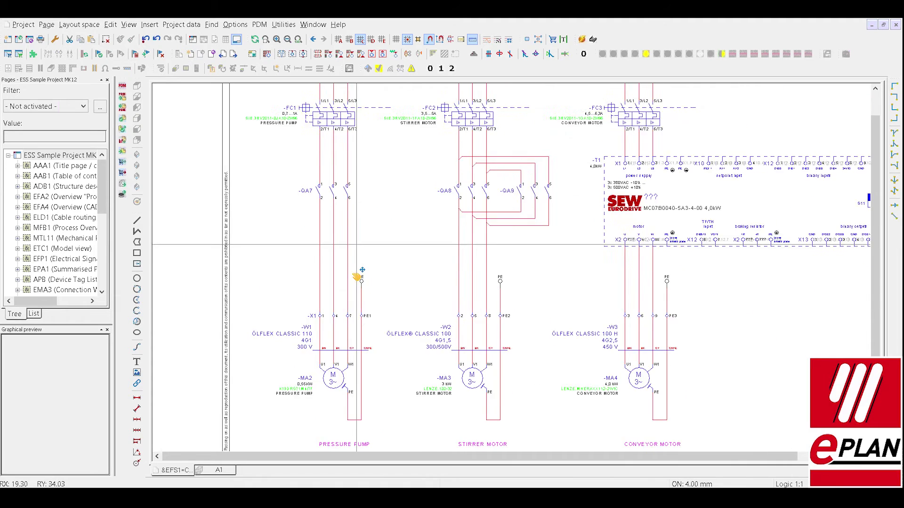
scroll(372, 247, "up", 3, "shift")
scroll(372, 247, "up", 3, "shift")
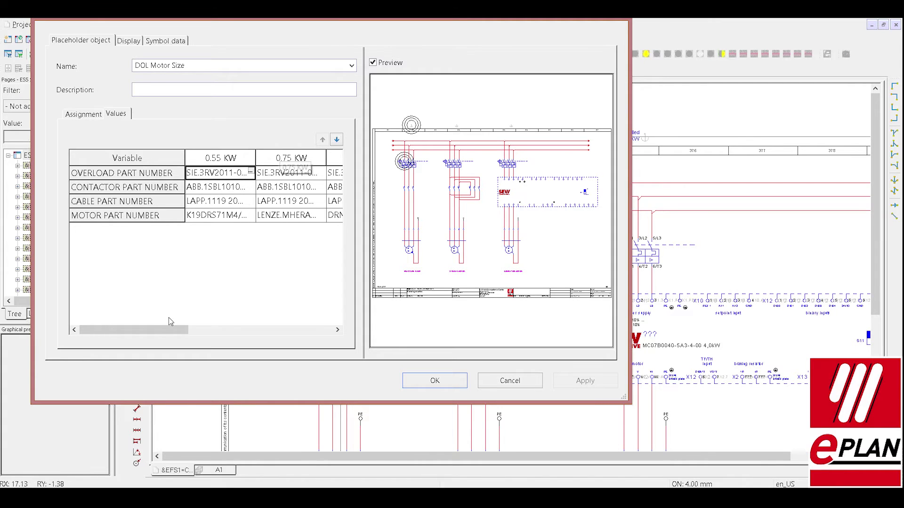
Scroll the Values table to the 1.5–5.5 KW columns, then cancel the placeholder dialog
left_click_drag(166, 330, 260, 343)
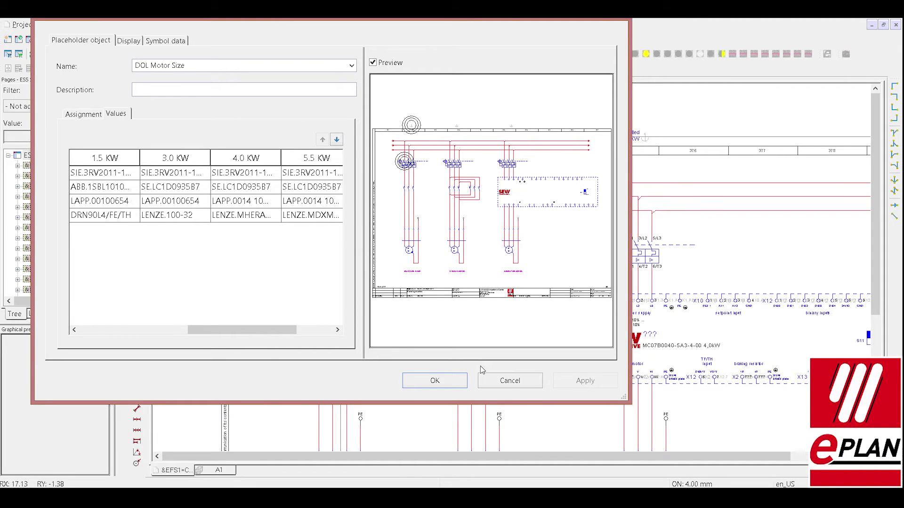
left_click(506, 378)
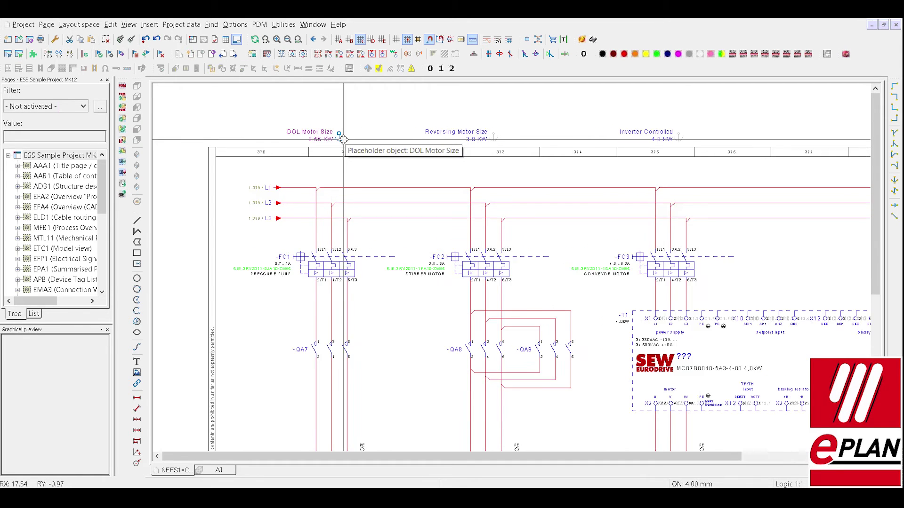
Assign the 4.0 KW value set to the DOL Motor Size placeholder and check the updated FC1, W1 and MA2
right_click(315, 136)
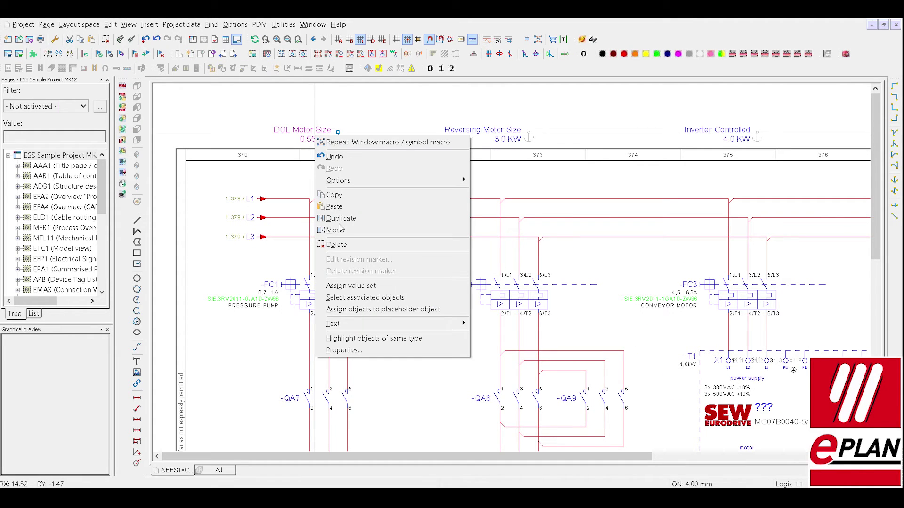
left_click(363, 286)
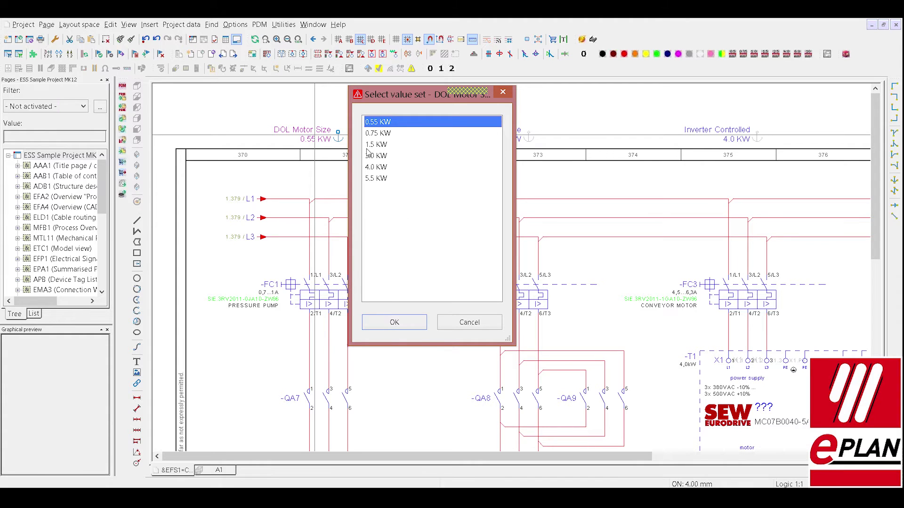
left_click(377, 167)
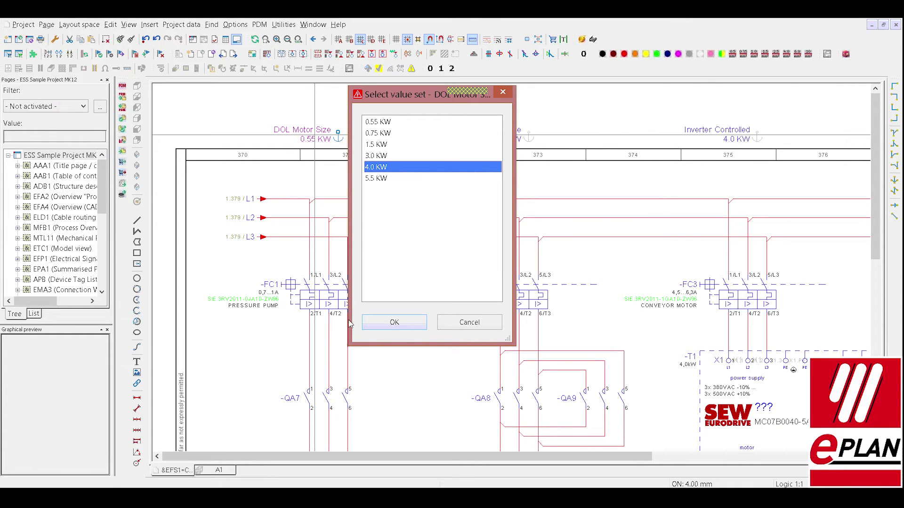
left_click(379, 324)
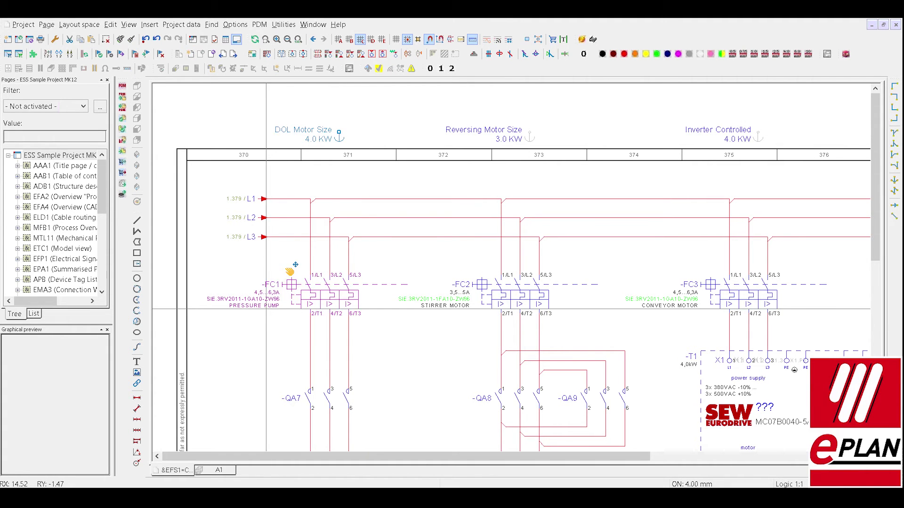
scroll(292, 270, "up", 2)
scroll(331, 213, "up", 2)
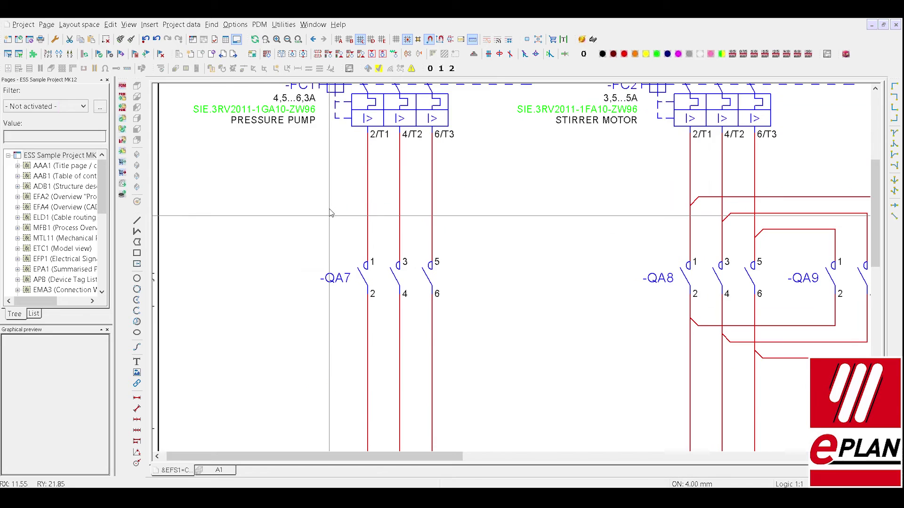
scroll(324, 330, "down", 8)
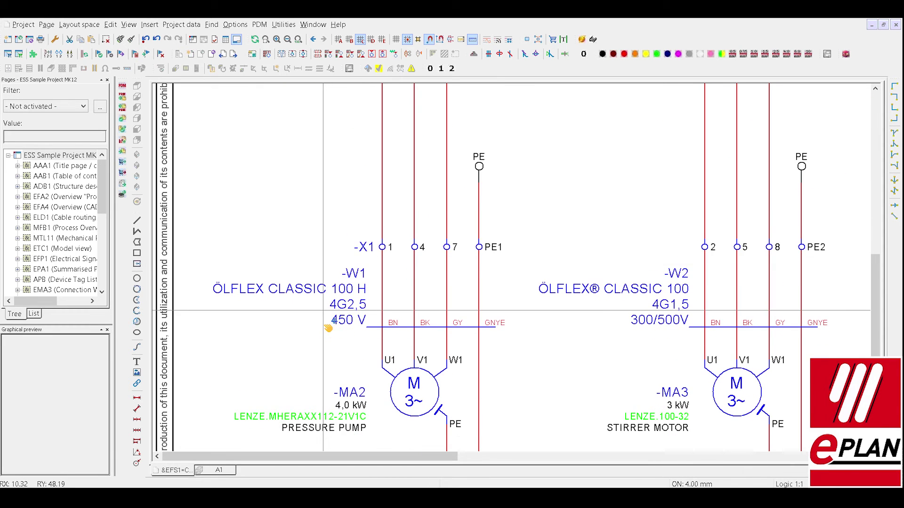
scroll(328, 328, "down", 1)
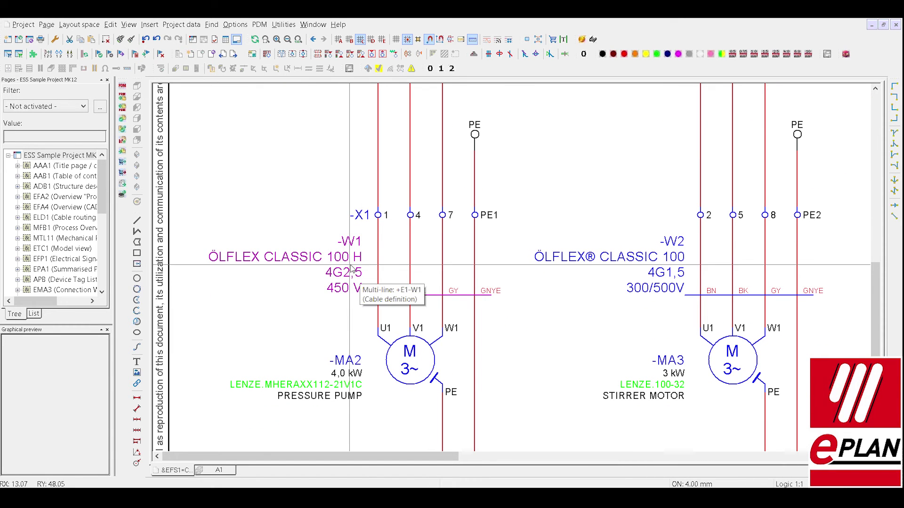
scroll(352, 278, "down", 1)
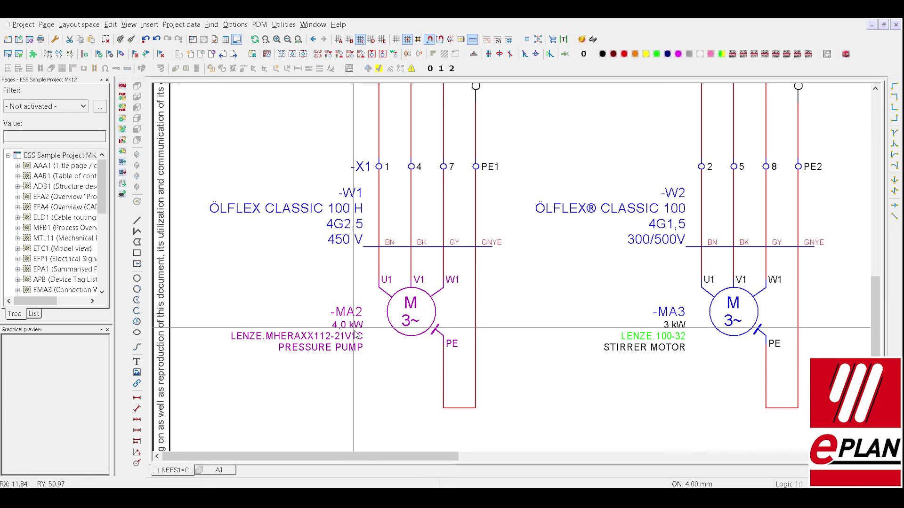